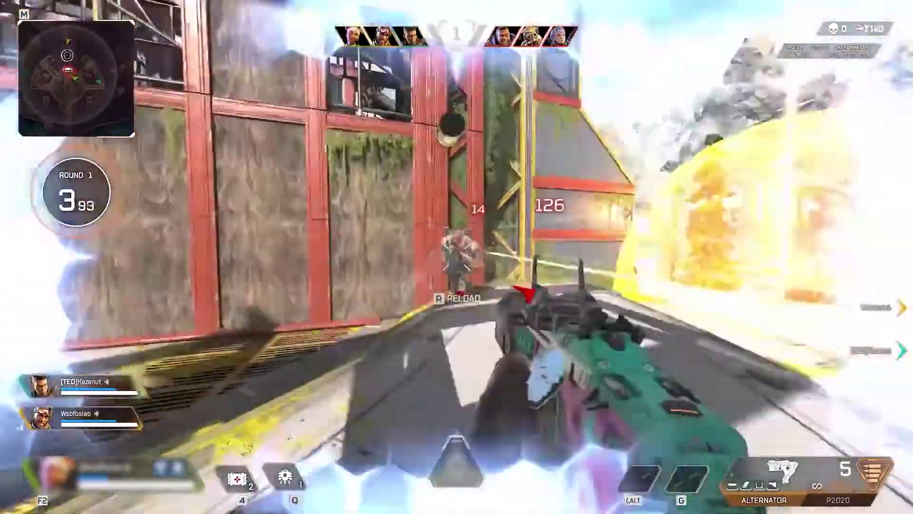
{"action": "left_click", "coordinate": [457, 257]}
{"action": "key", "text": "r"}
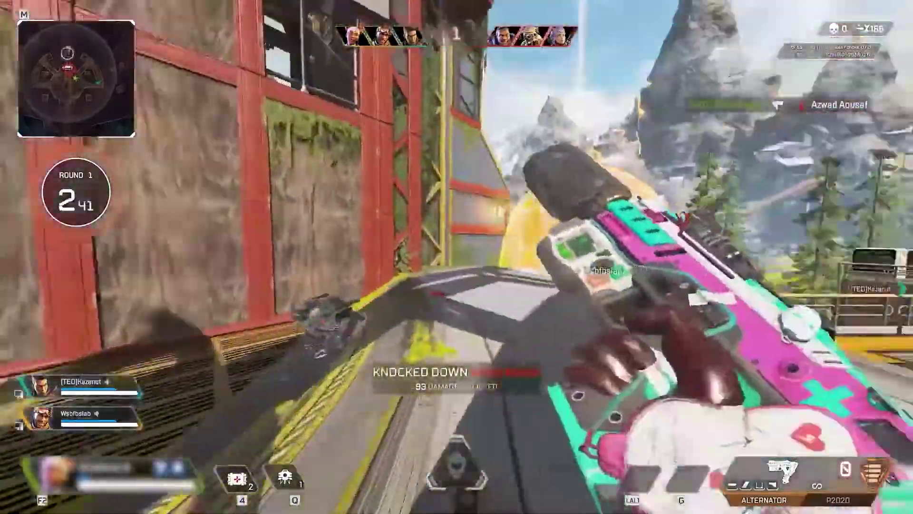
{"action": "key", "text": "w"}
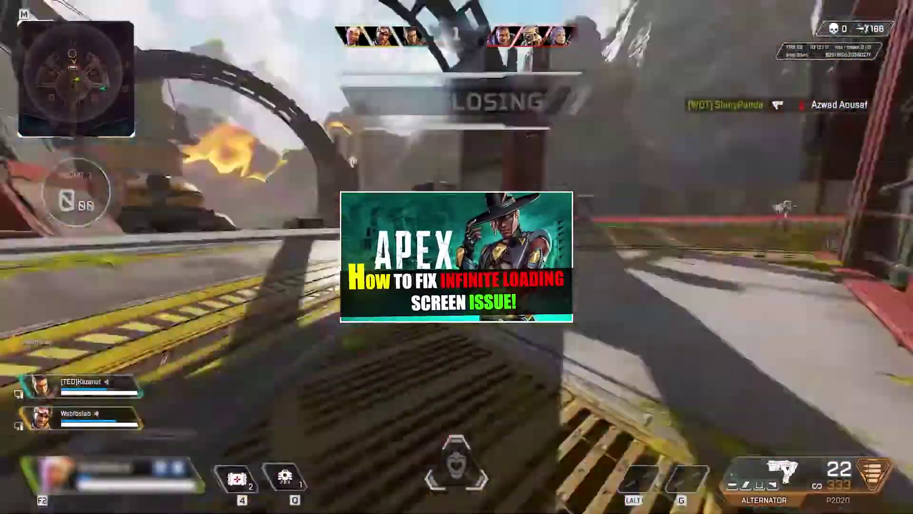
{"action": "key", "text": "4"}
{"action": "left_click", "coordinate": [456, 257]}
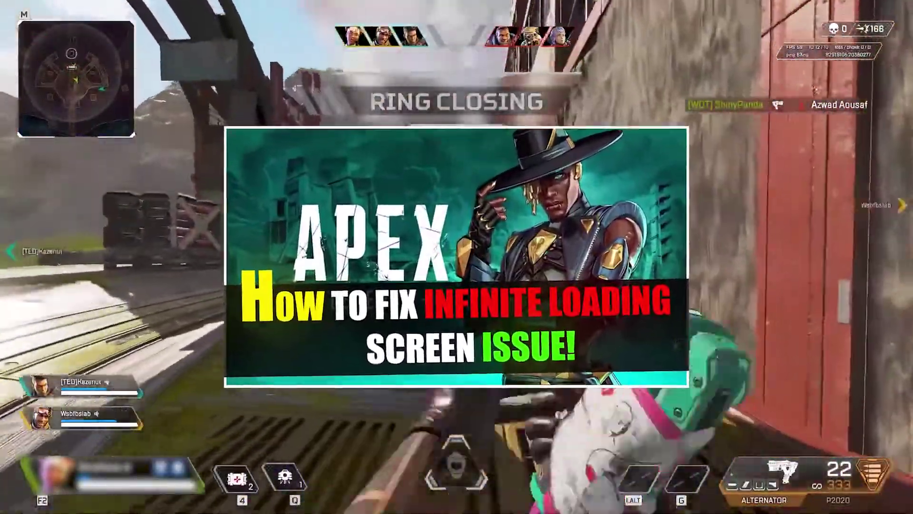
{"action": "left_click", "coordinate": [456, 257]}
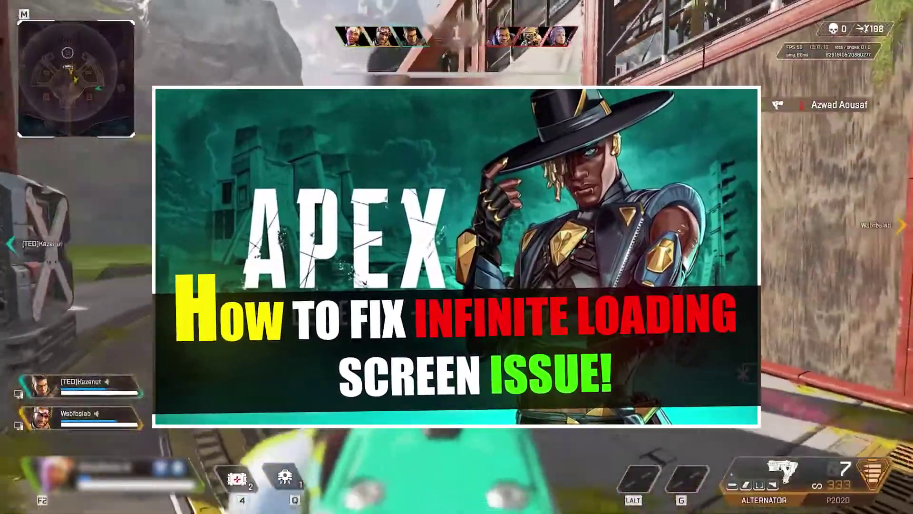
{"action": "left_click", "coordinate": [457, 256]}
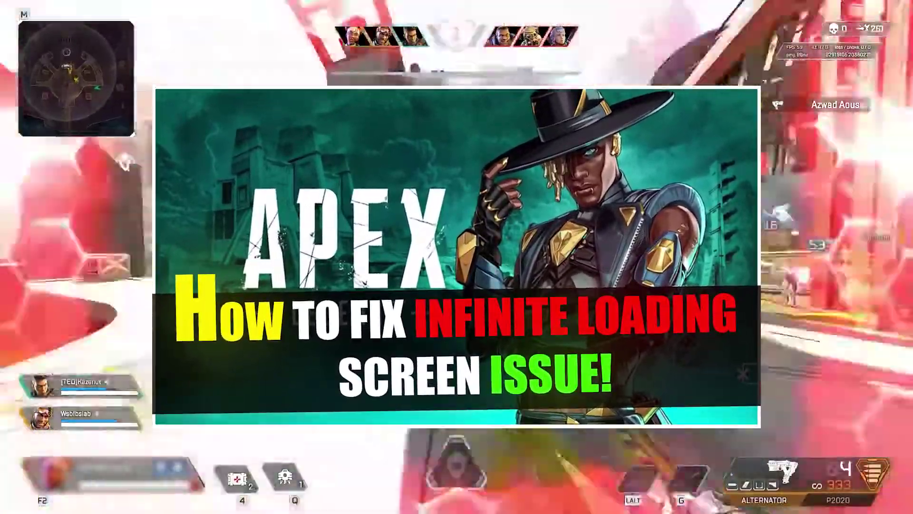
{"action": "key", "text": "r"}
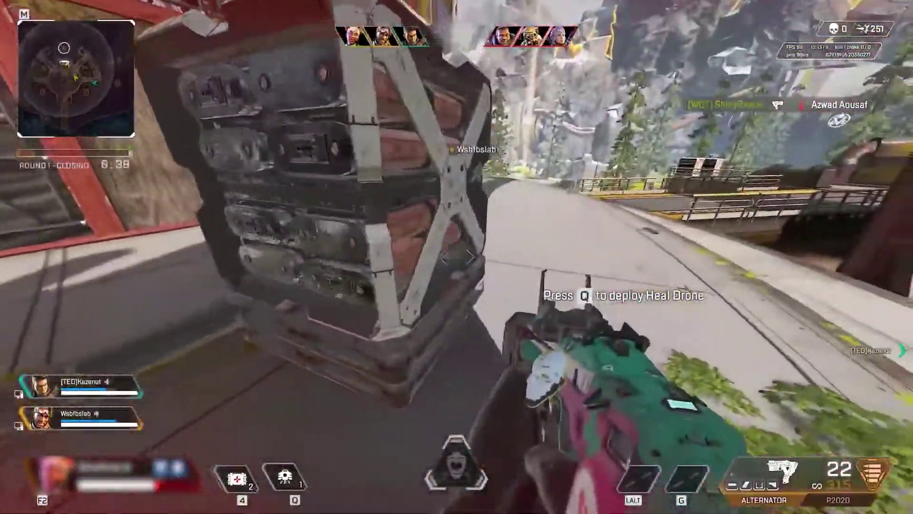
{"action": "key", "text": "4"}
{"action": "left_click", "coordinate": [456, 257]}
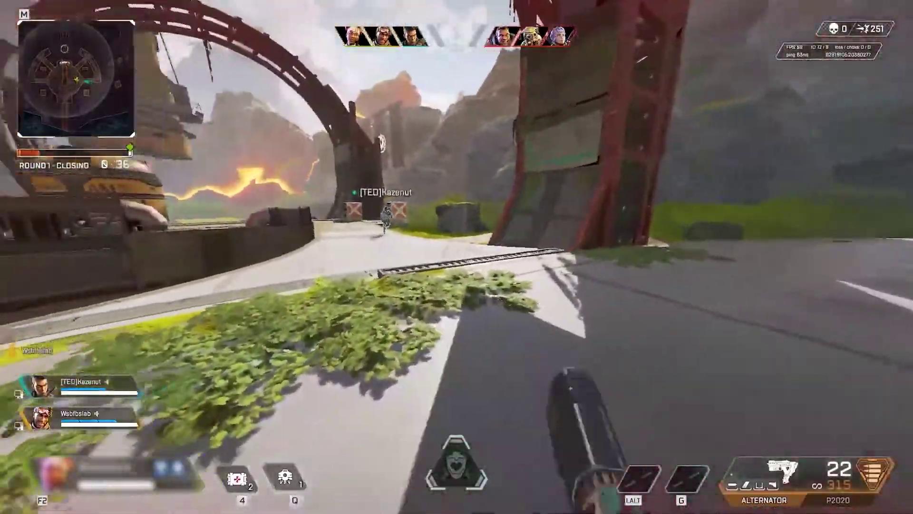
{"action": "key", "text": "7"}
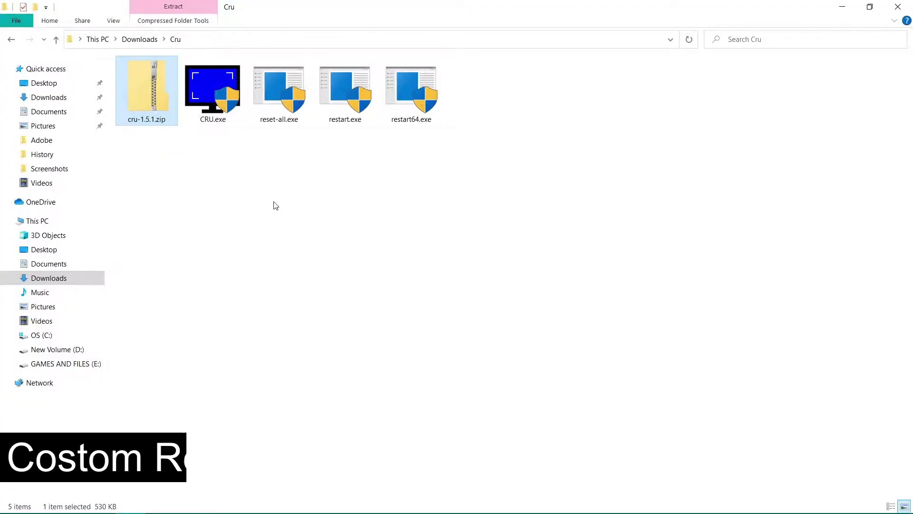
{"action": "left_click", "coordinate": [278, 203]}
{"action": "left_click", "coordinate": [162, 114]}
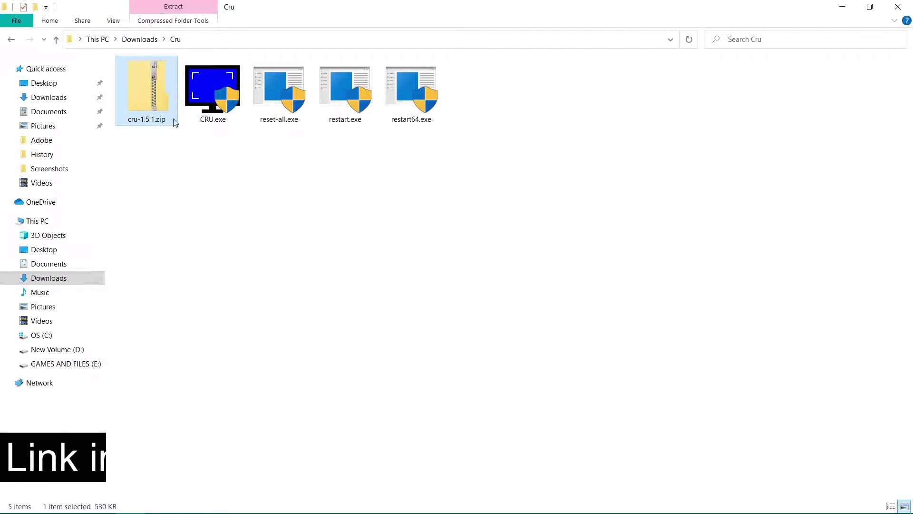
{"action": "right_click", "coordinate": [149, 96]}
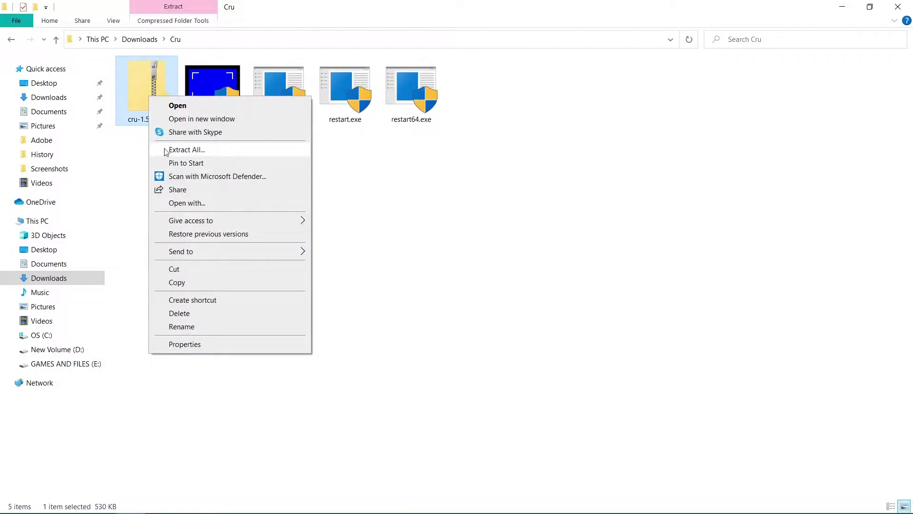
{"action": "left_click", "coordinate": [138, 152]}
Step: Launch CRU.exe from the Cru folder in Downloads and close the folder window
{"action": "left_click", "coordinate": [225, 111]}
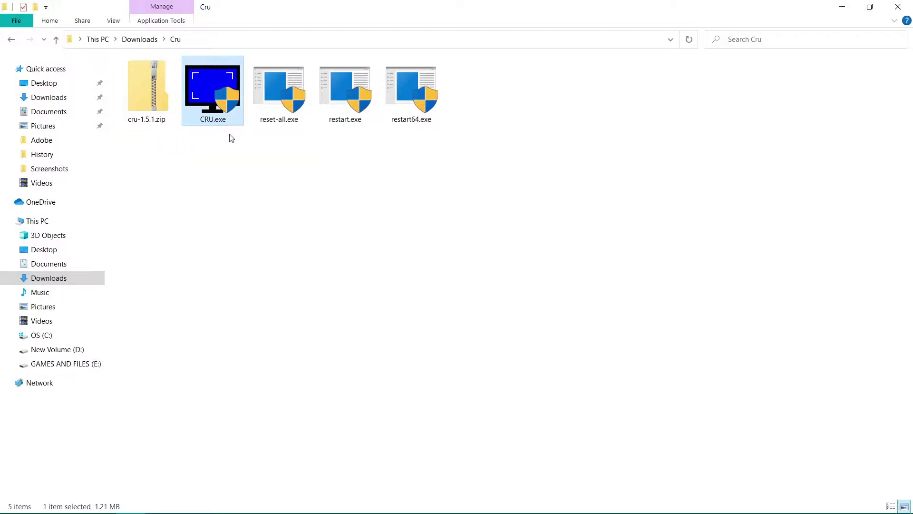
{"action": "double_click", "coordinate": [215, 88]}
{"action": "left_click", "coordinate": [894, 6]}
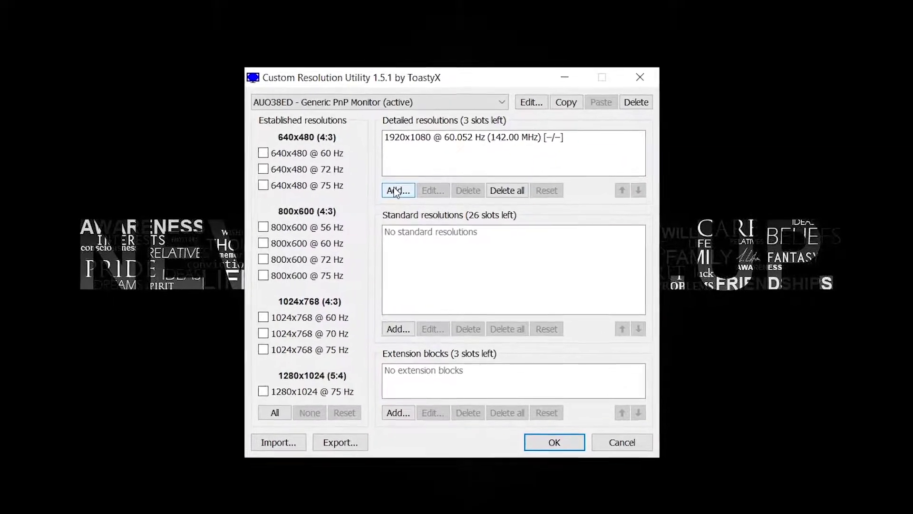
Step: Start adding a detailed resolution and set its timing to Automatic (PC)
{"action": "left_click", "coordinate": [409, 201]}
{"action": "left_click", "coordinate": [487, 144]}
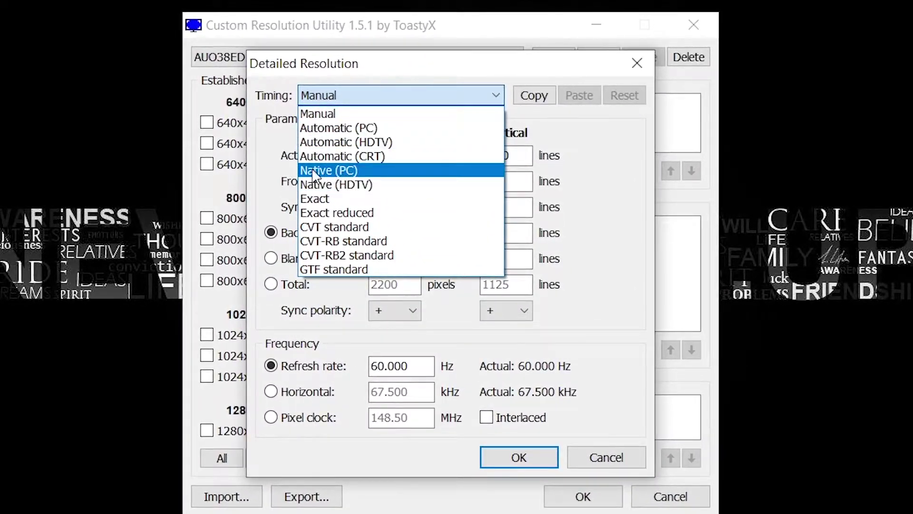
{"action": "left_click", "coordinate": [344, 131]}
Step: Set the active resolution to 1680 horizontal pixels by 1050 vertical lines
{"action": "left_click_drag", "start_coordinate": [405, 155], "coordinate": [352, 156]}
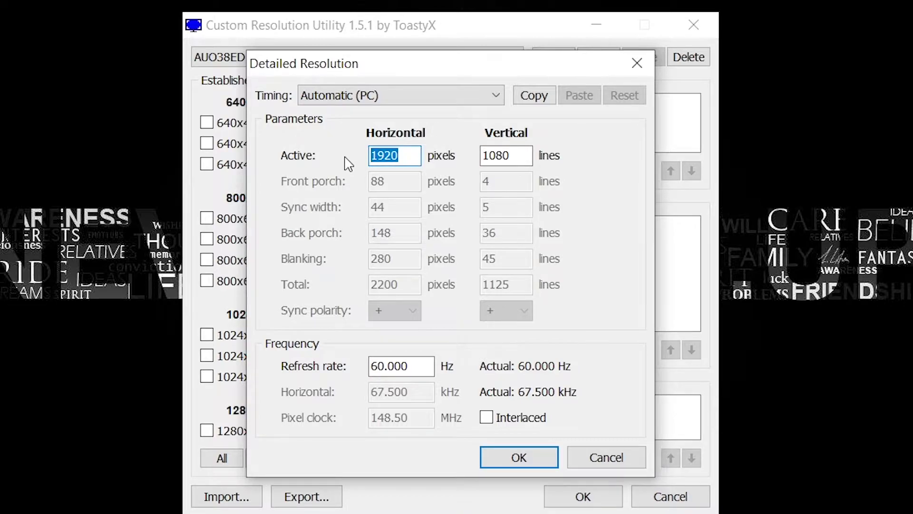
{"action": "type", "text": "1680"}
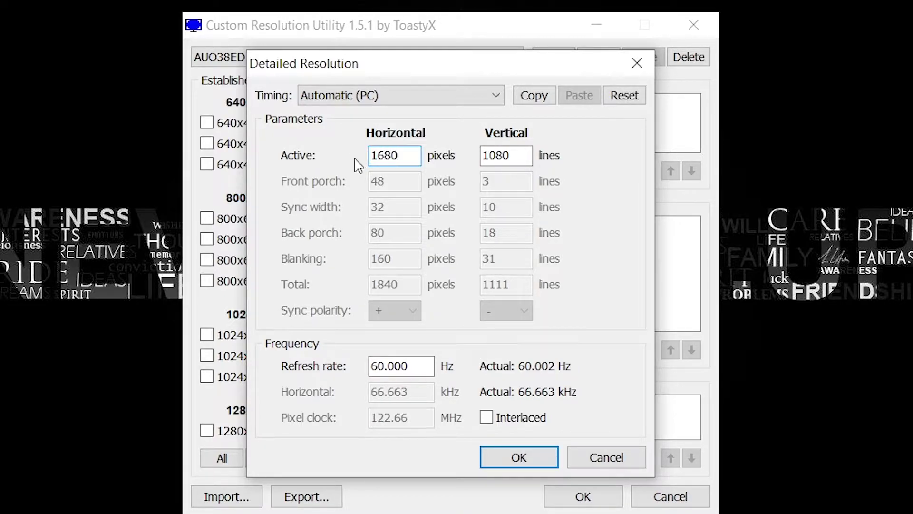
{"action": "key", "text": "Tab"}
{"action": "type", "text": "150"}
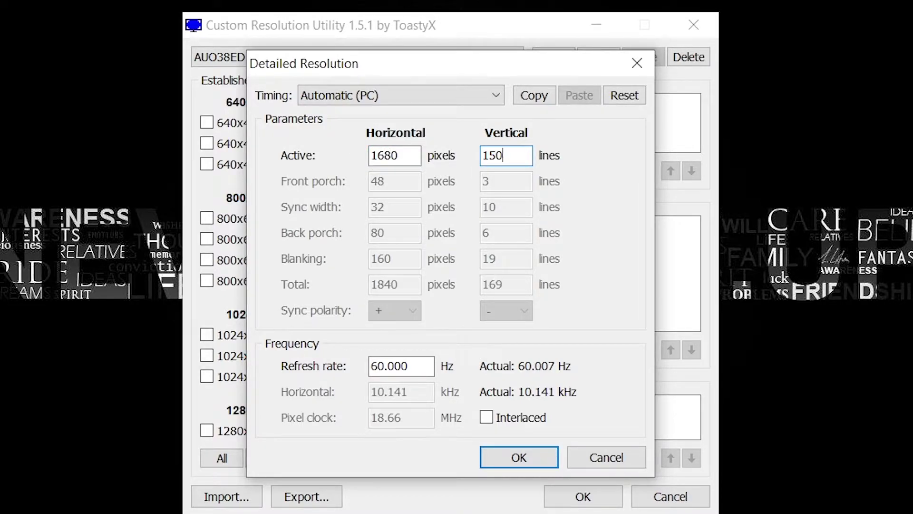
{"action": "key", "text": "BackSpace"}
{"action": "key", "text": "BackSpace"}
{"action": "type", "text": "050"}
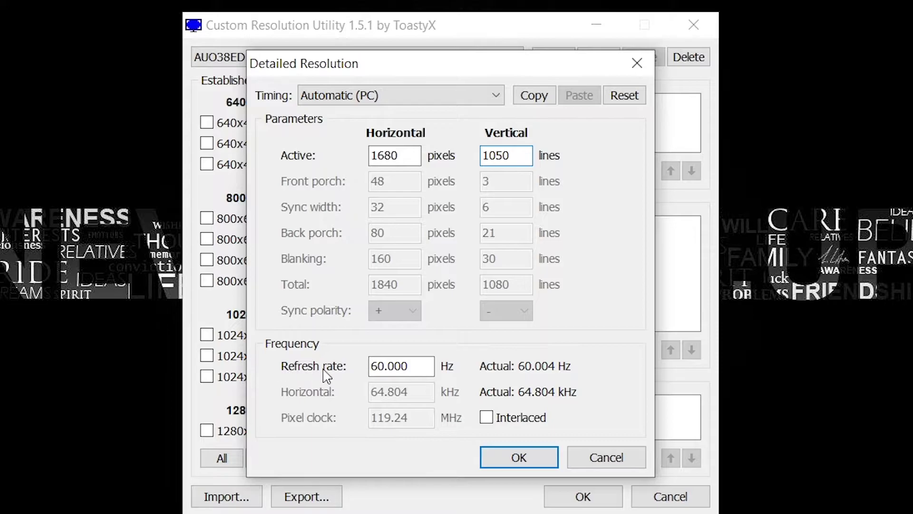
Step: Accept the new detailed resolution and save the monitor's resolution changes
{"action": "left_click", "coordinate": [422, 367]}
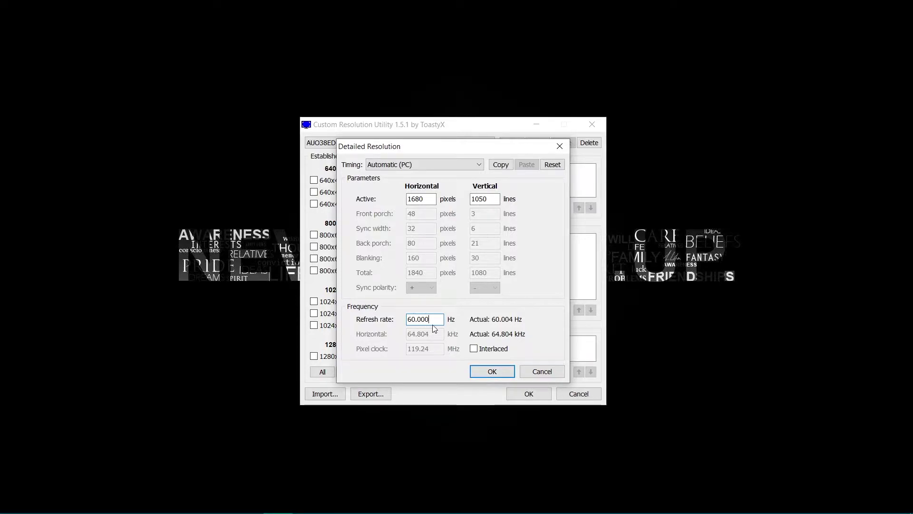
{"action": "left_click", "coordinate": [489, 371]}
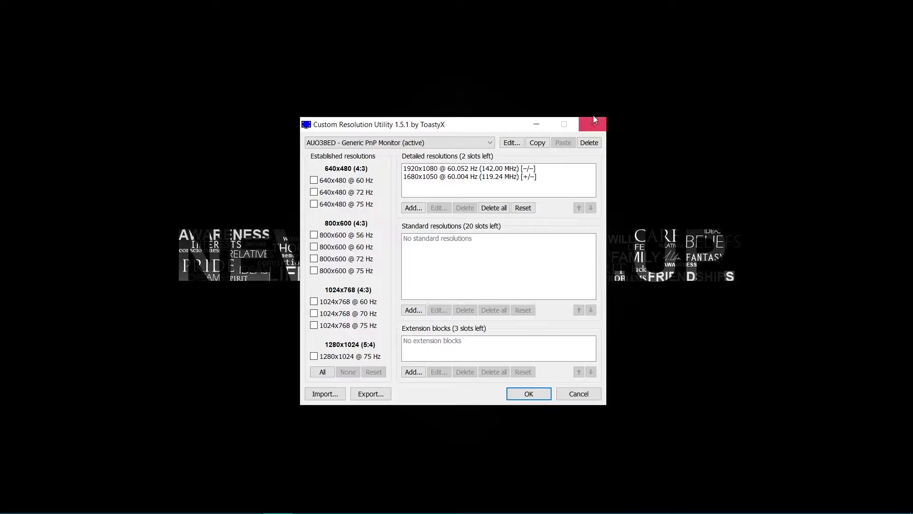
{"action": "left_click", "coordinate": [528, 393]}
{"action": "right_click", "coordinate": [479, 227]}
{"action": "left_click", "coordinate": [496, 262]}
{"action": "right_click", "coordinate": [498, 263]}
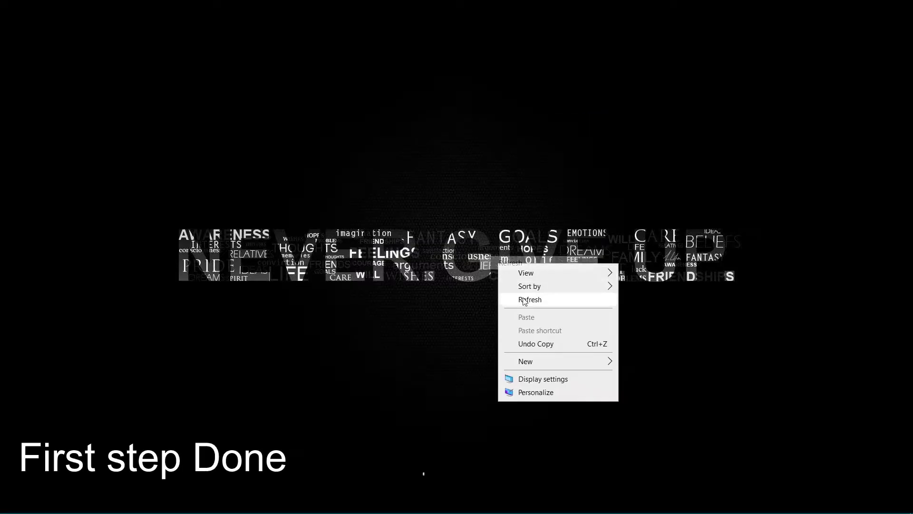
{"action": "left_click", "coordinate": [523, 299]}
{"action": "right_click", "coordinate": [524, 298]}
{"action": "left_click", "coordinate": [551, 335]}
{"action": "right_click", "coordinate": [552, 336]}
{"action": "right_click", "coordinate": [451, 242]}
{"action": "left_click", "coordinate": [481, 279]}
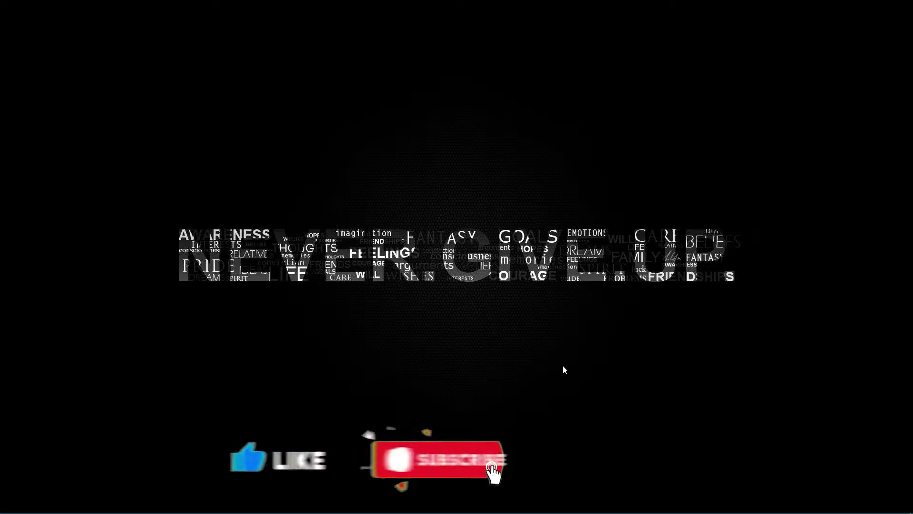
Step: In AMD Radeon Software's display options, enable GPU Scaling with the Full panel scaling mode, and close the window
{"action": "right_click", "coordinate": [496, 238]}
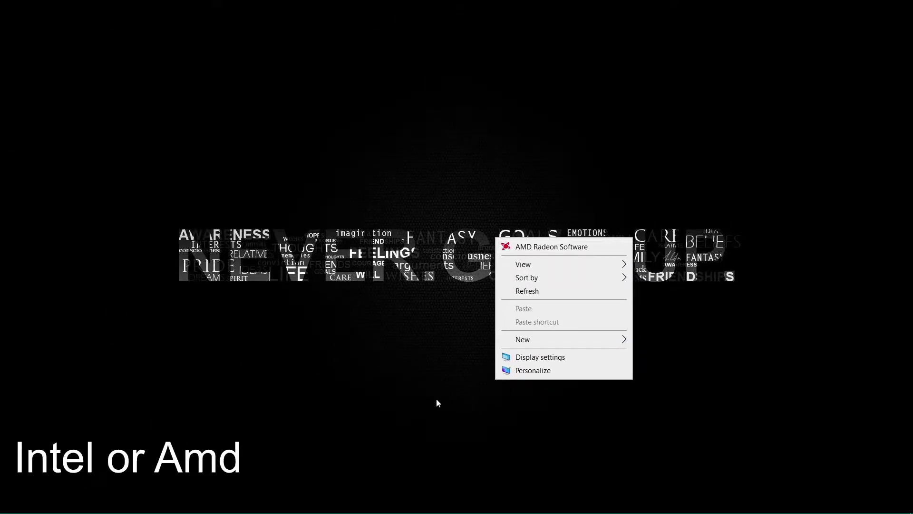
{"action": "left_click", "coordinate": [438, 403]}
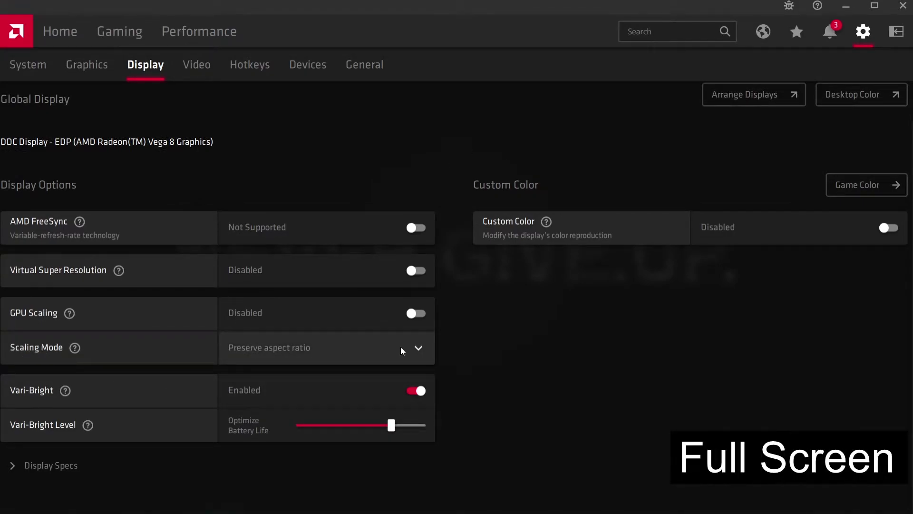
{"action": "left_click", "coordinate": [418, 347]}
{"action": "key", "text": "Return"}
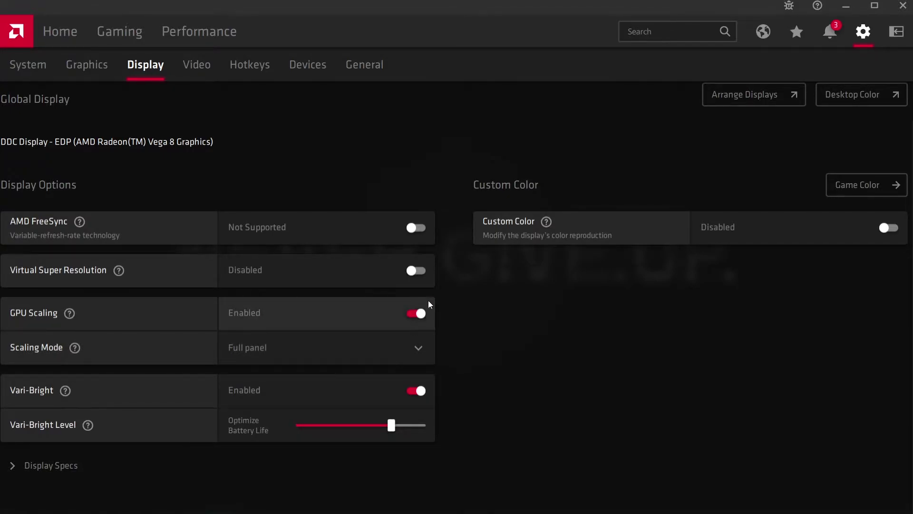
{"action": "left_click", "coordinate": [902, 7]}
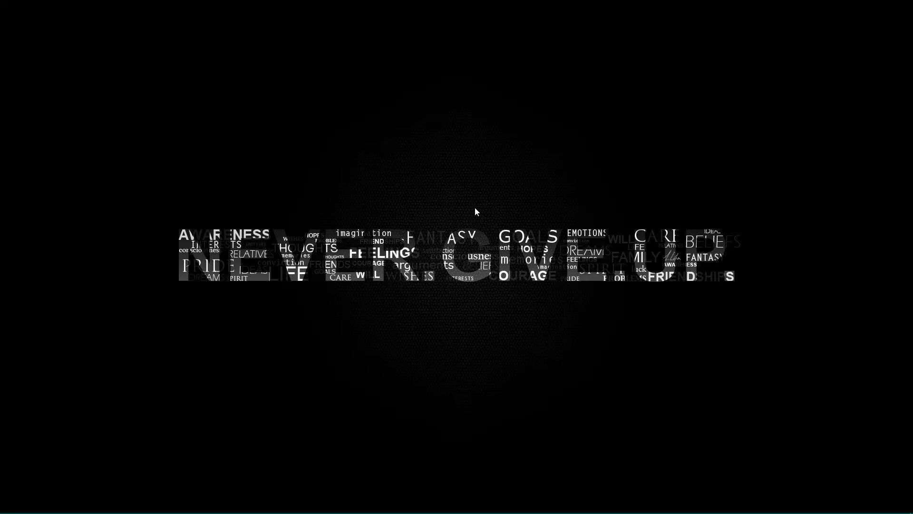
Step: Restart the PC
{"action": "mouse_move", "coordinate": [19, 503]}
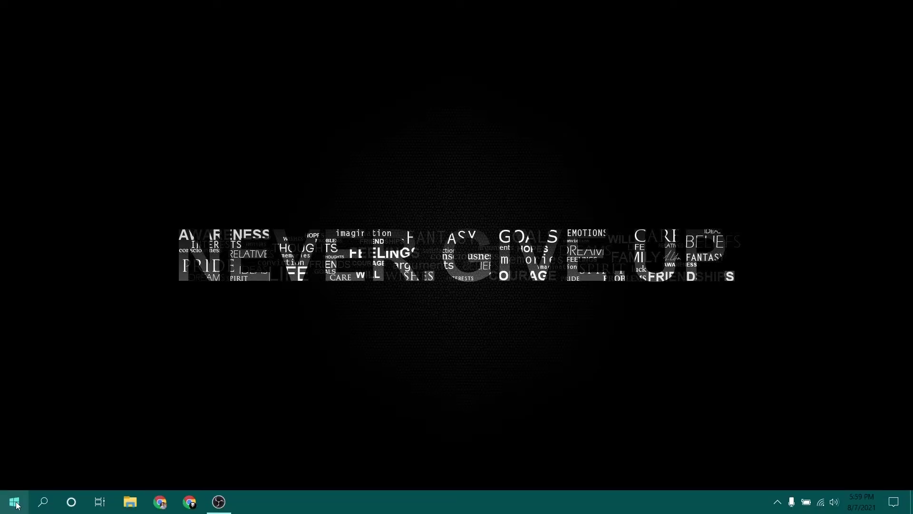
{"action": "left_click", "coordinate": [14, 502]}
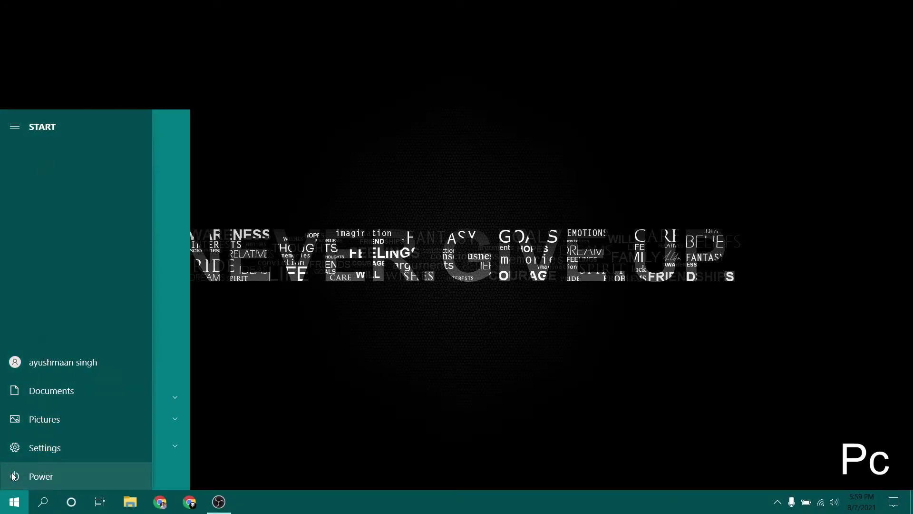
{"action": "left_click", "coordinate": [22, 476]}
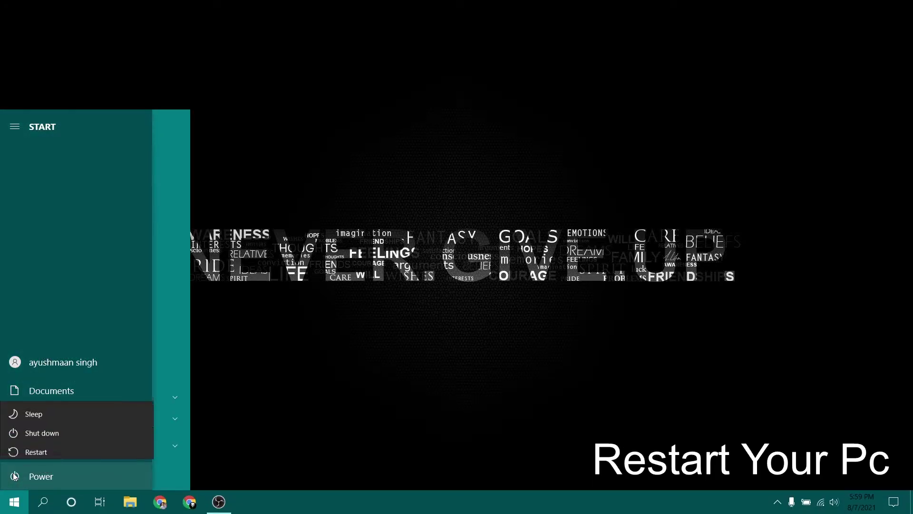
{"action": "left_click", "coordinate": [36, 445]}
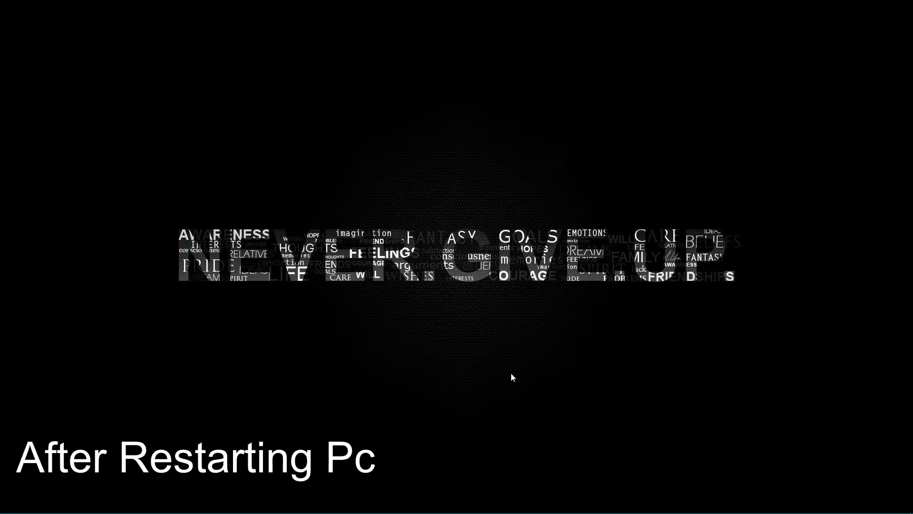
Step: Open the Windows display settings from the desktop
{"action": "right_click", "coordinate": [385, 187]}
{"action": "left_click", "coordinate": [430, 305]}
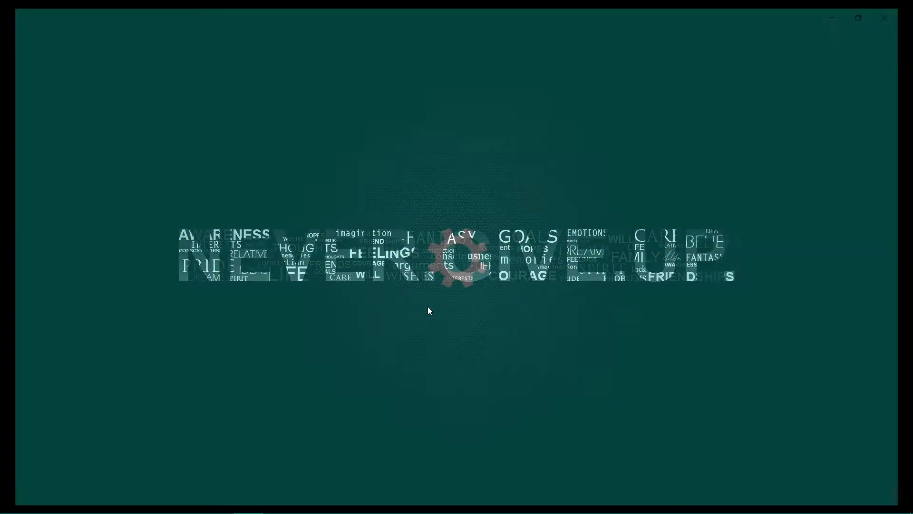
{"action": "scroll", "coordinate": [397, 328], "scroll_direction": "down", "scroll_amount": 4}
{"action": "left_click", "coordinate": [320, 245]}
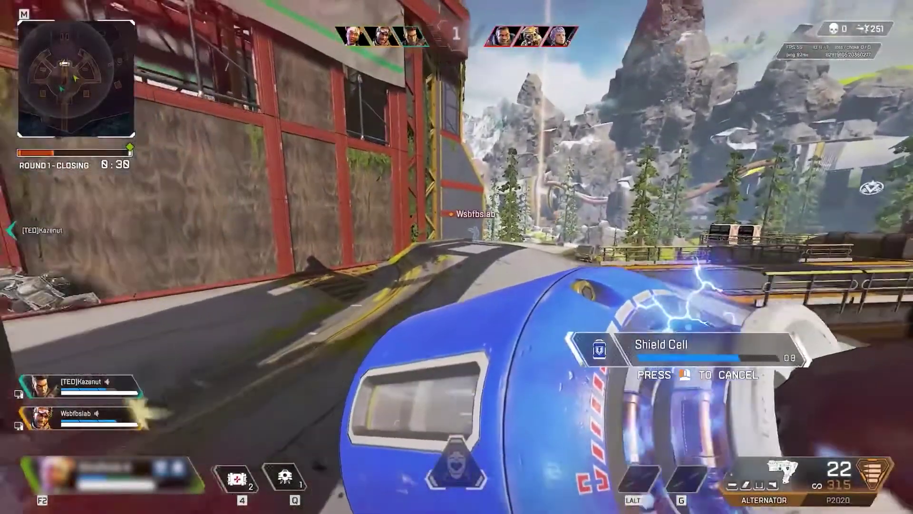
{"action": "key", "text": "w"}
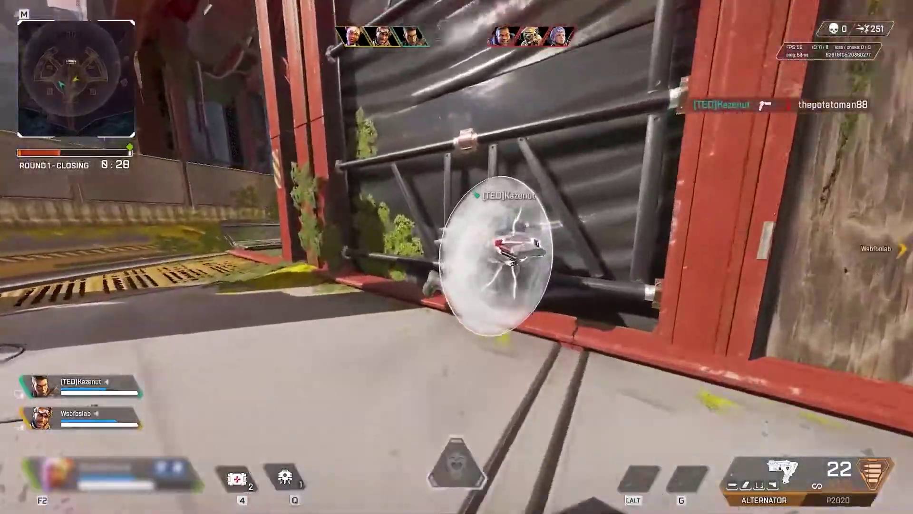
{"action": "left_click", "coordinate": [457, 257]}
{"action": "left_click", "coordinate": [456, 256]}
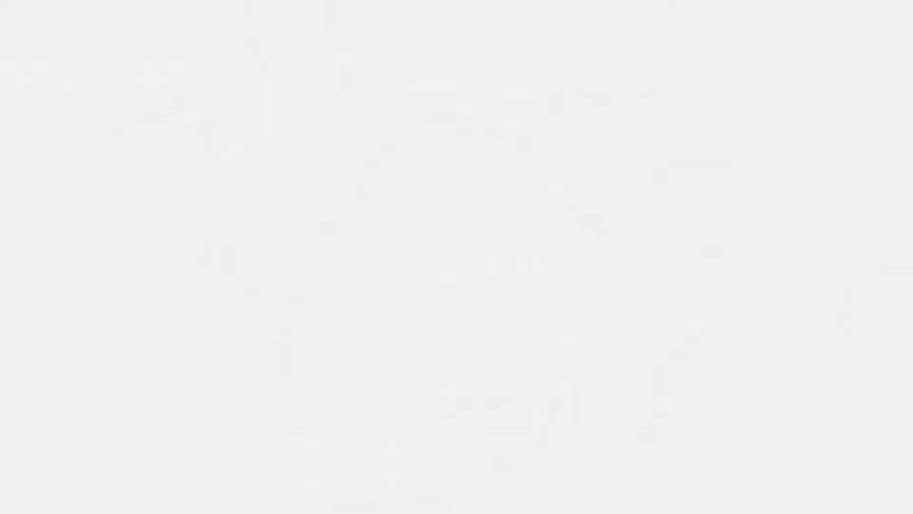
{"action": "key", "text": "e"}
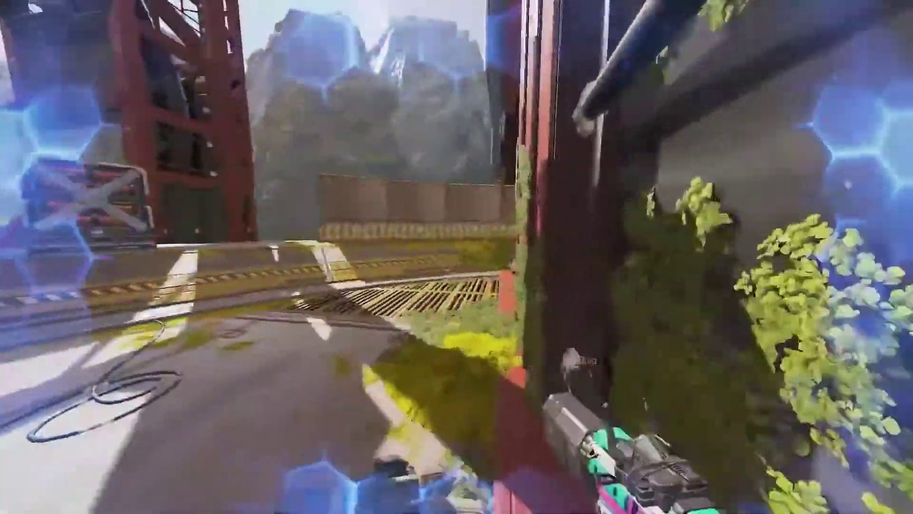
{"action": "key", "text": "w"}
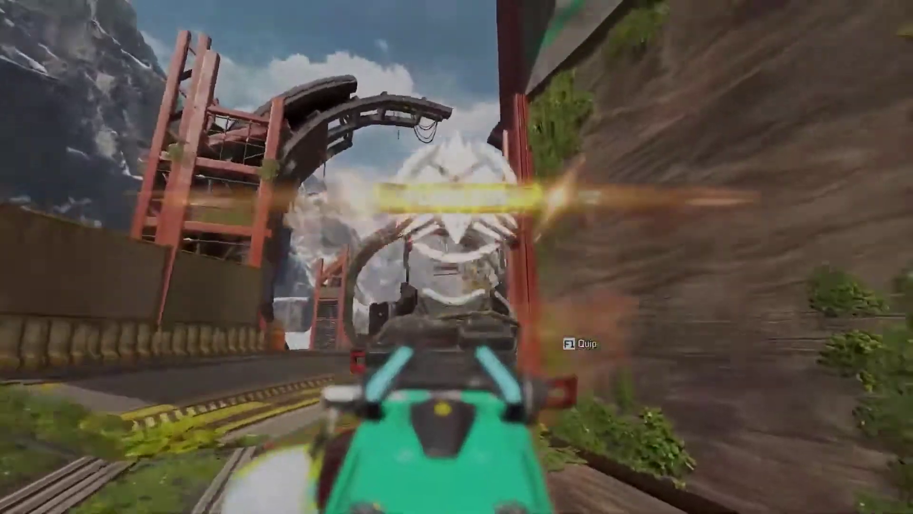